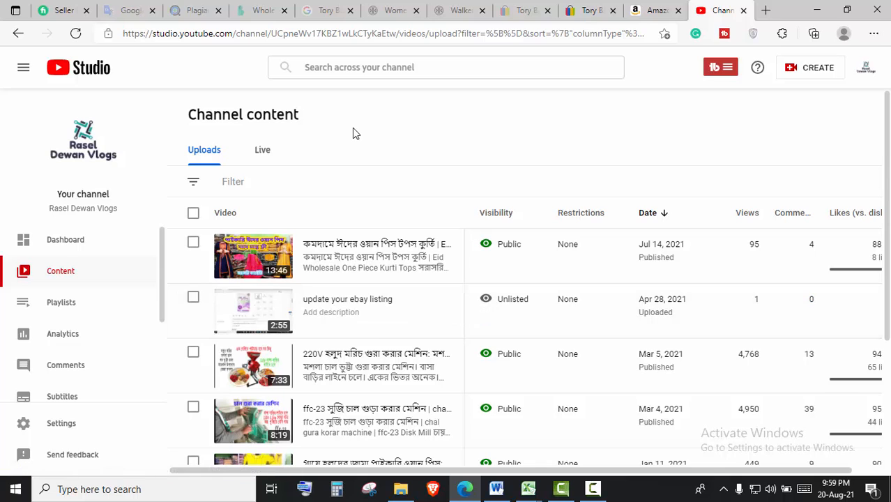
Step: Open the ffc-23 Disk Mill video from the channel content in the video editor
scroll(352, 127, down, 5)
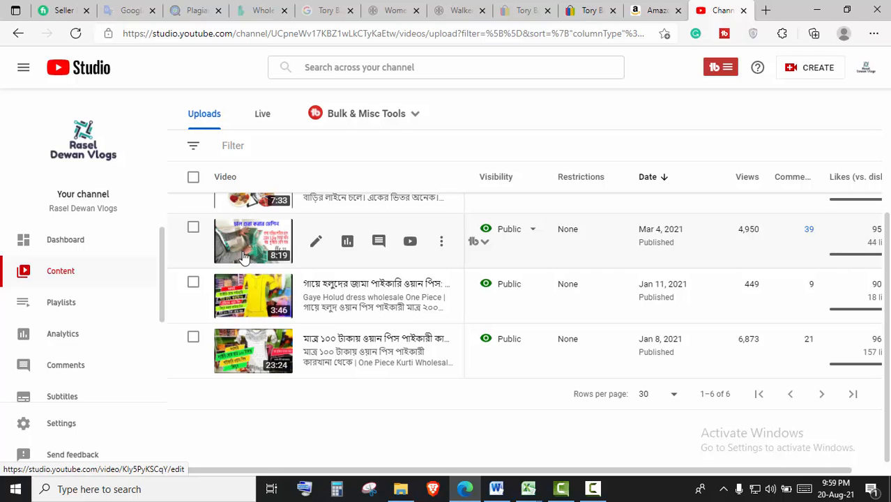
click(317, 244)
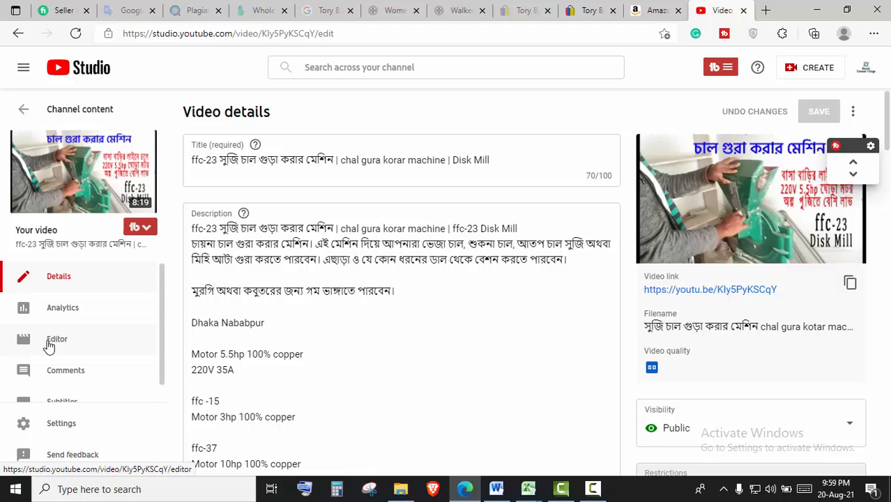
click(48, 346)
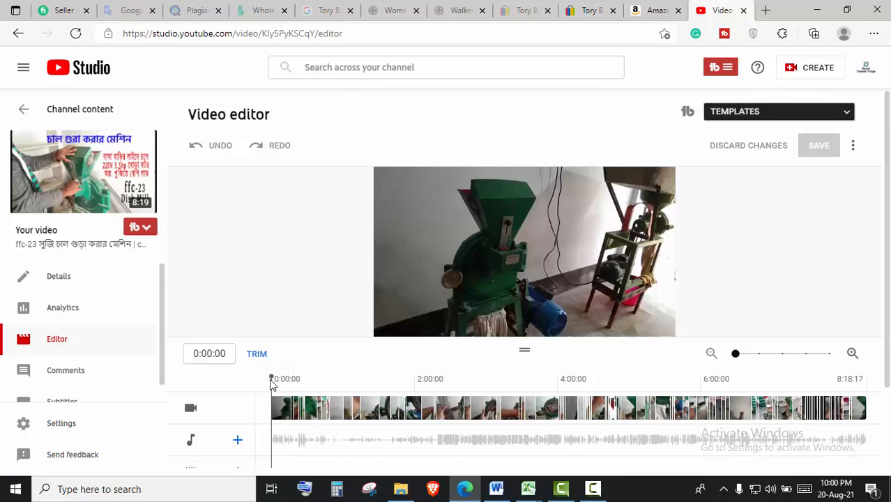
Step: Scrub through the timeline and briefly play the video from about 2:57
drag(272, 378, 754, 408)
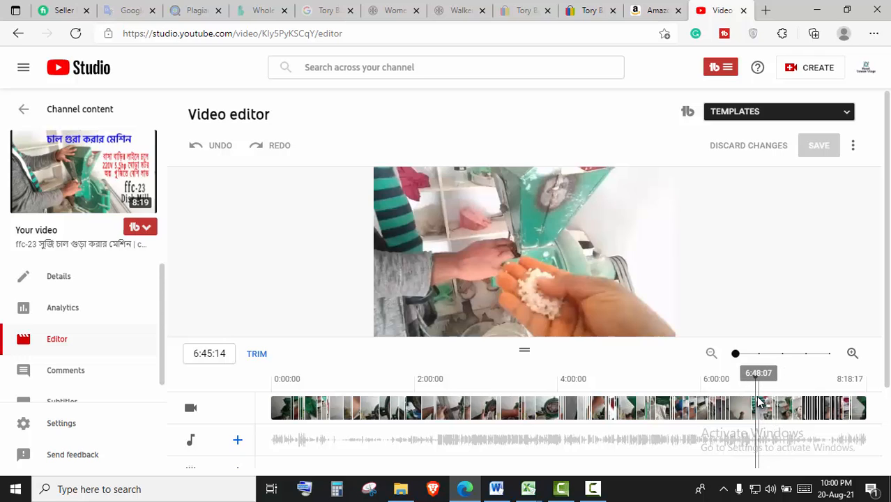
drag(756, 396, 483, 390)
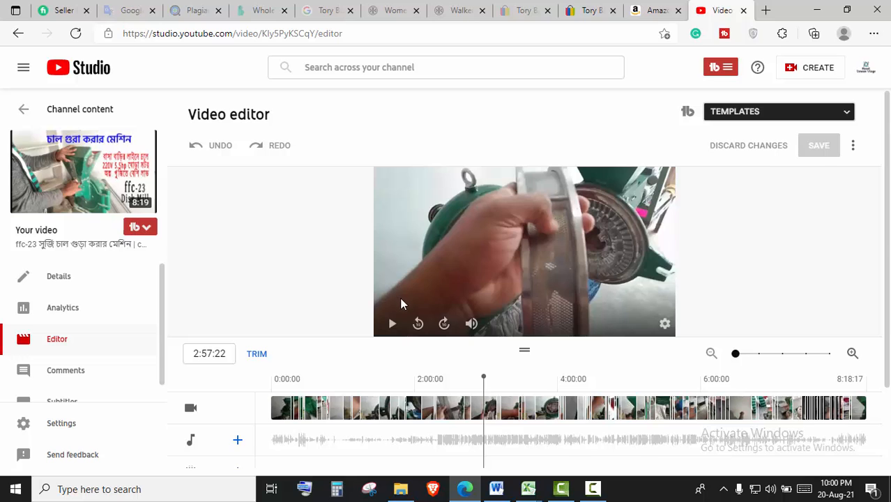
click(391, 325)
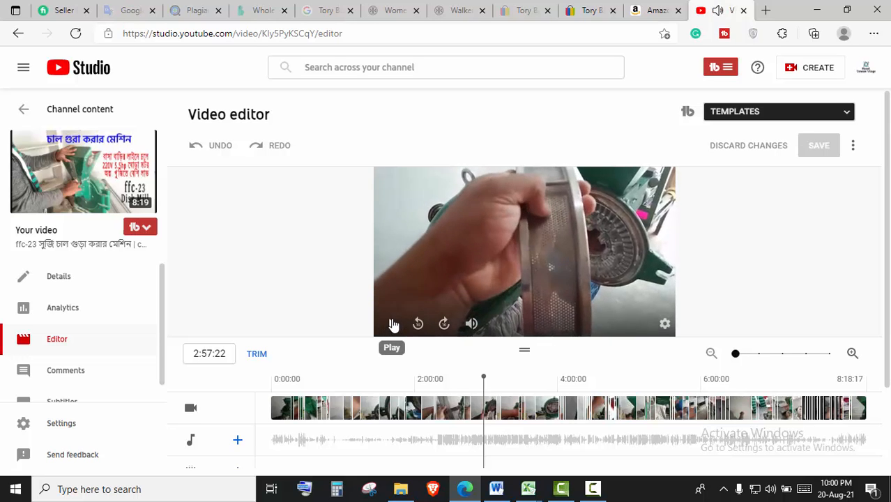
click(391, 325)
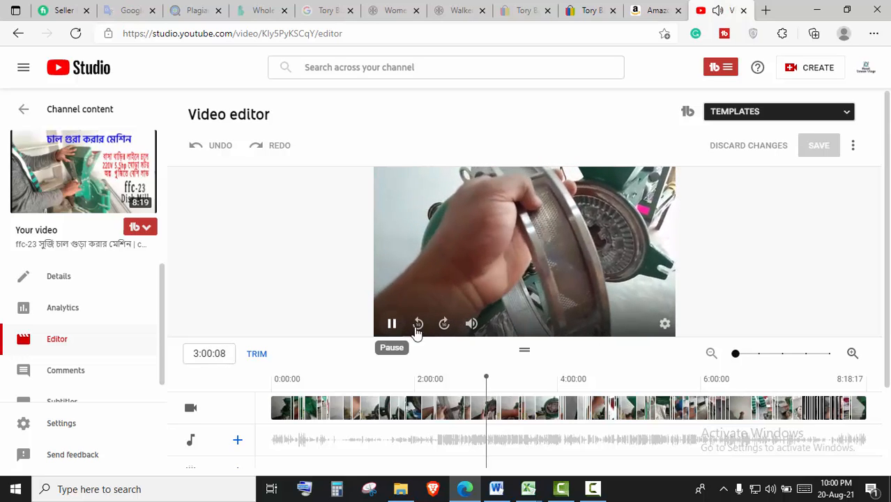
Step: Place the playhead at 7:52:23, start a trim and split the video there
click(832, 394)
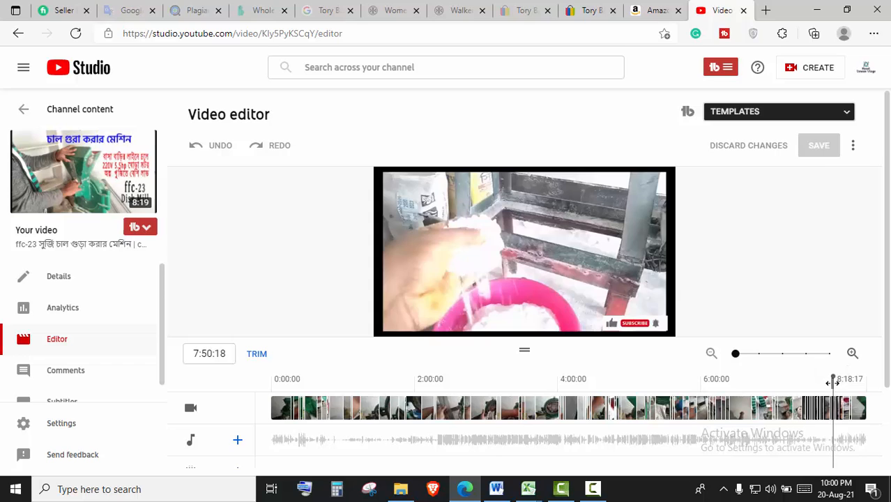
drag(832, 383, 836, 384)
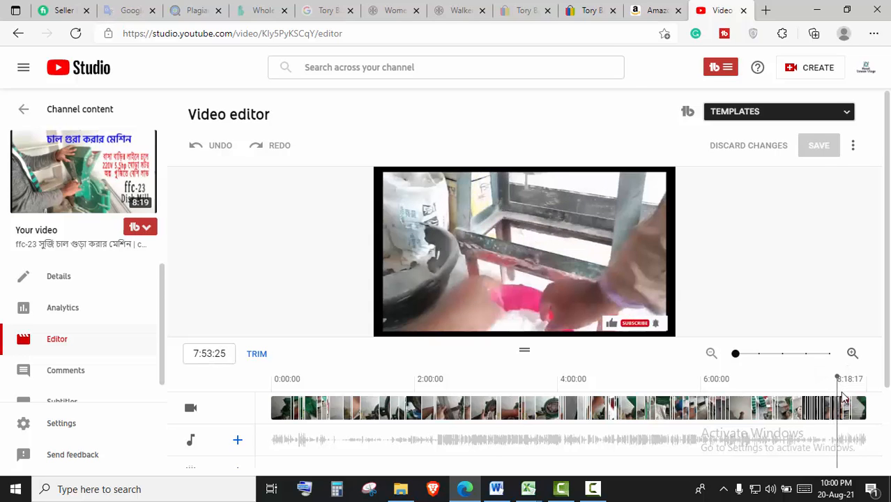
scroll(497, 284, down, 2)
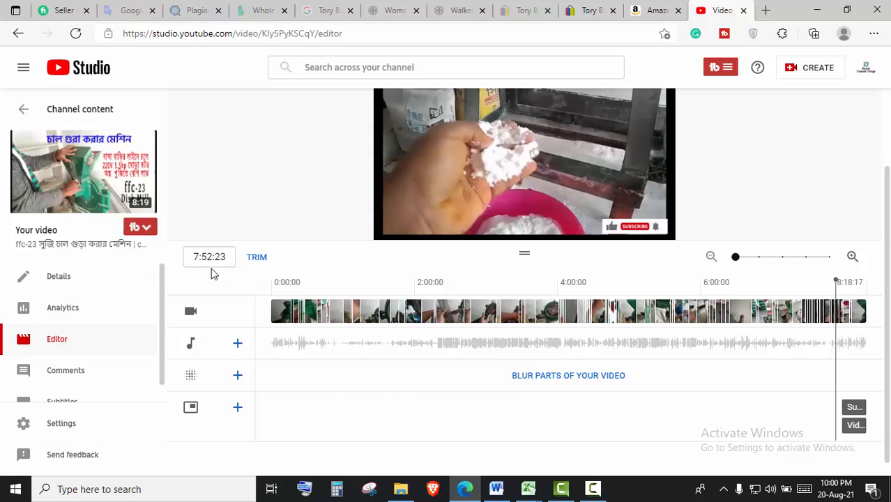
scroll(213, 272, up, 2)
scroll(493, 348, down, 2)
scroll(675, 296, up, 2)
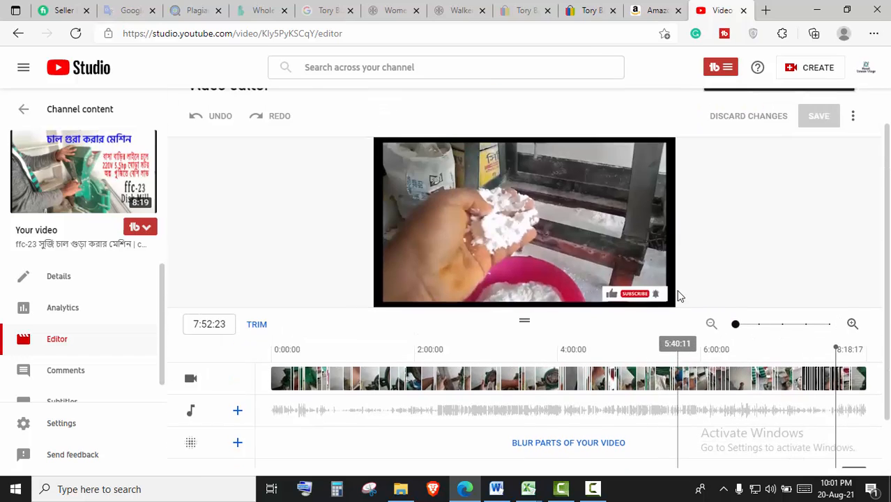
click(256, 354)
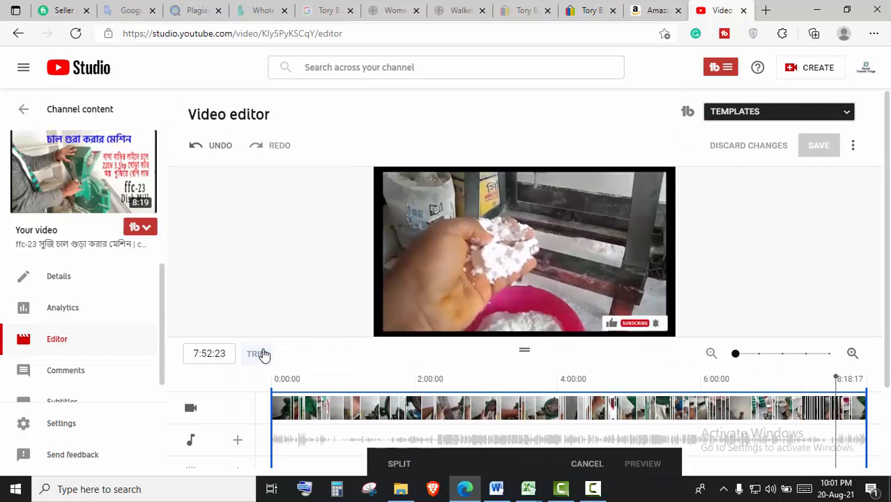
click(401, 462)
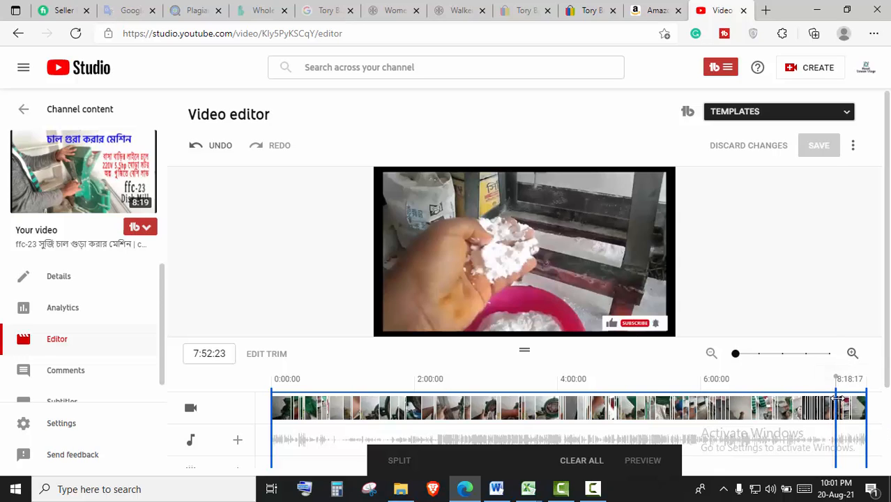
Step: Mark the section after the split for removal and try moving both of its boundaries along the timeline
click(853, 434)
mouse_move(869, 434)
mouse_down()
mouse_move(835, 427)
mouse_move(862, 430)
mouse_up()
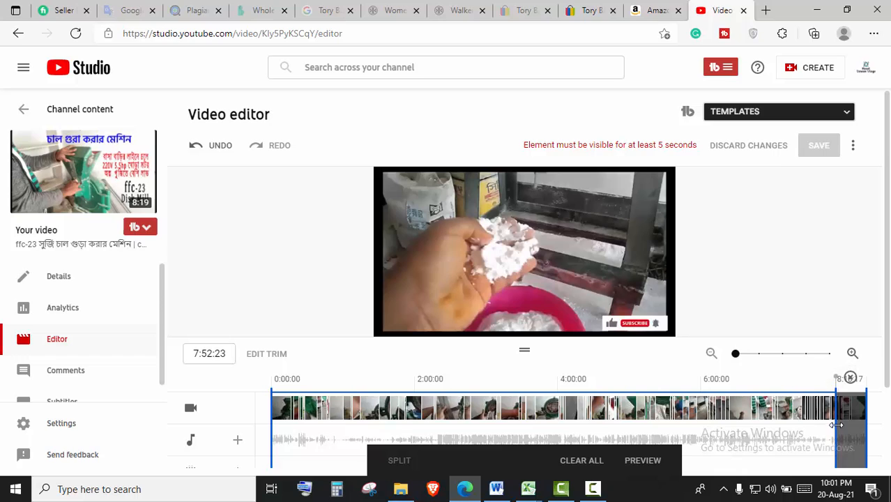
drag(838, 425, 485, 407)
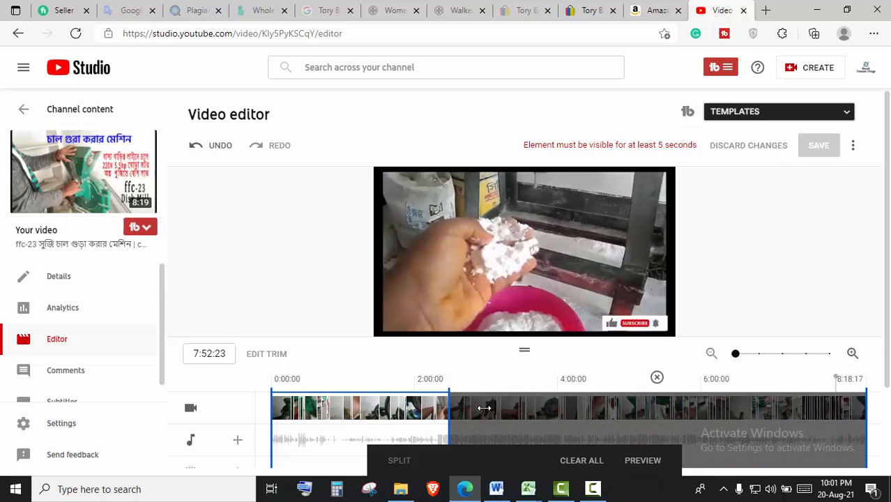
drag(866, 411, 541, 410)
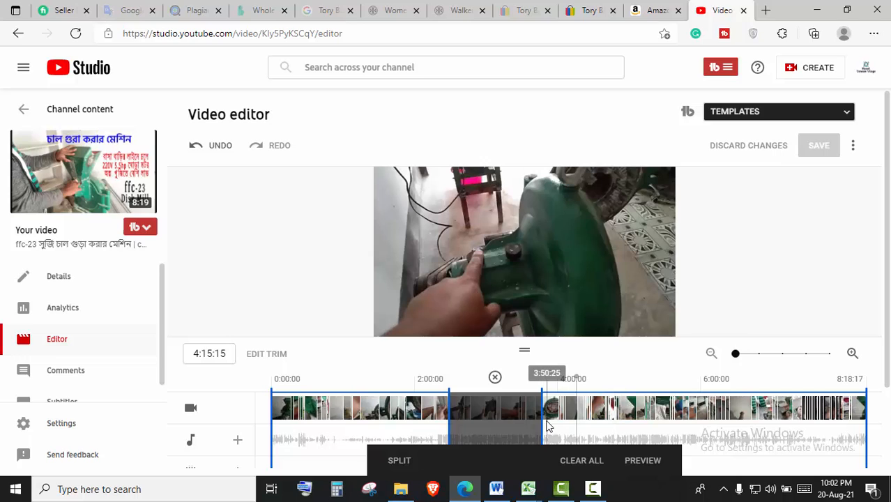
drag(543, 417, 878, 437)
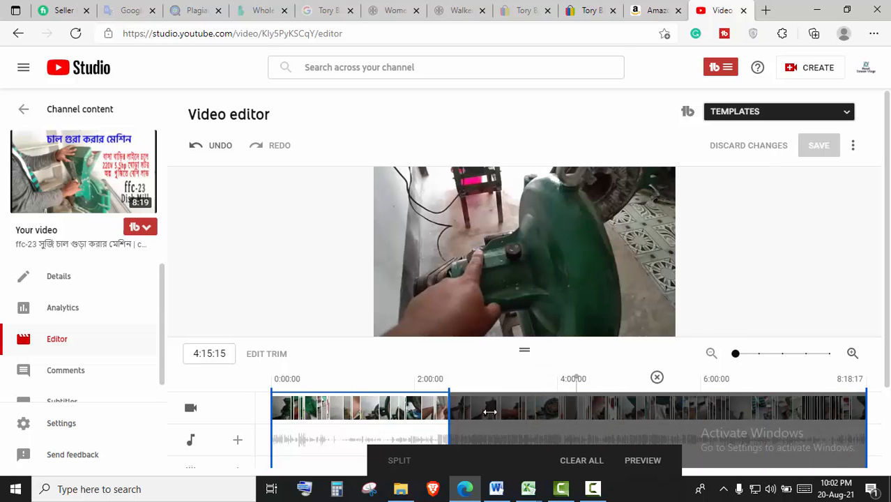
Step: Move the start of the removed section back close to the video's end and preview the trim
drag(490, 412, 836, 408)
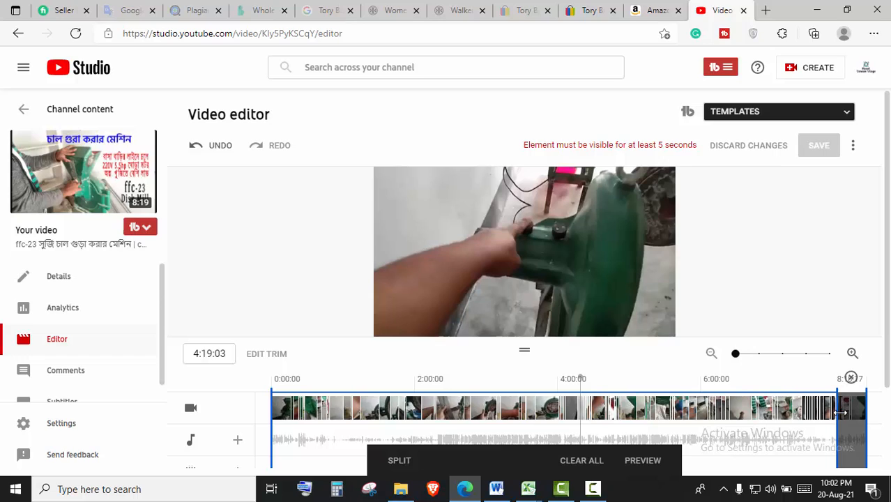
drag(841, 412, 838, 413)
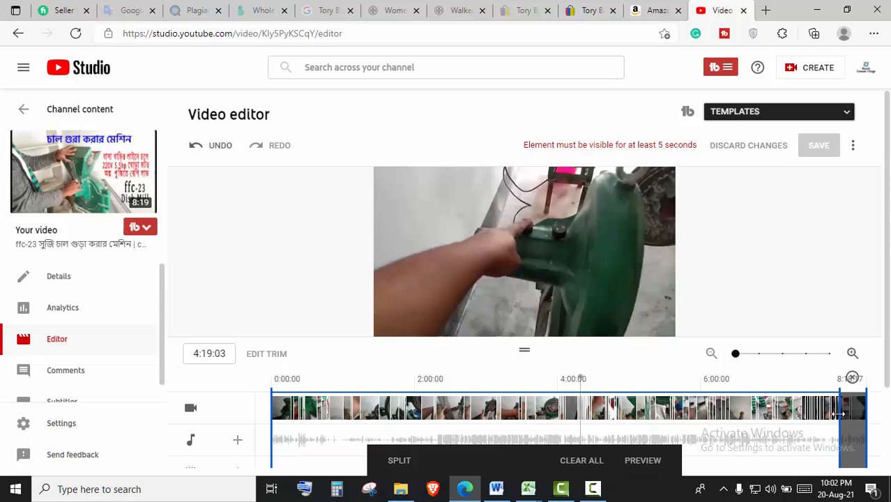
click(642, 462)
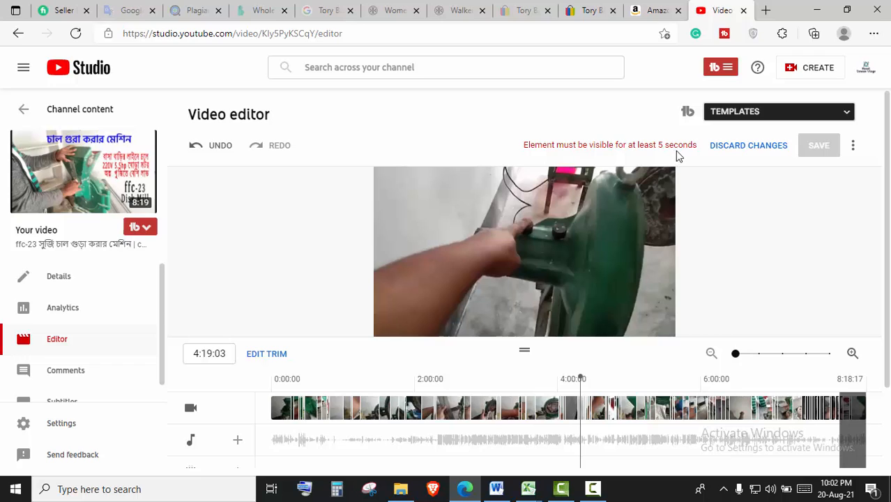
Step: Check the end screen elements that overlap the removed section, and discard the trim changes
scroll(779, 216, down, 2)
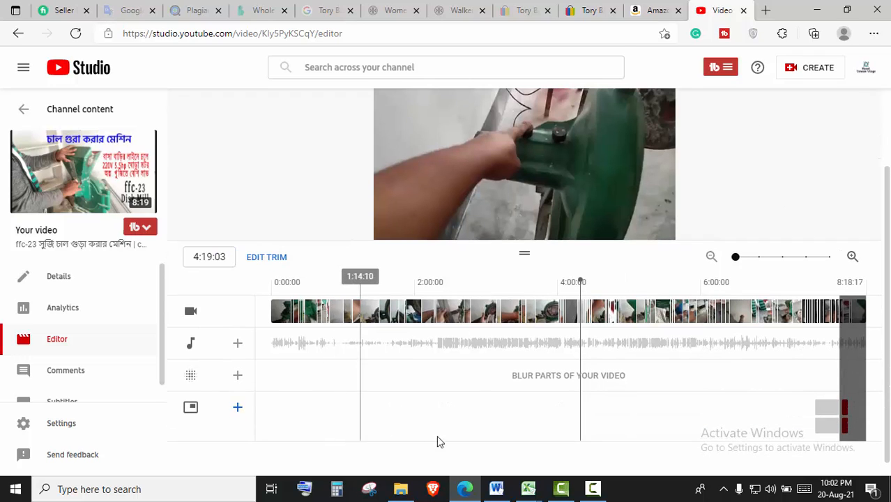
scroll(837, 347, down, 1)
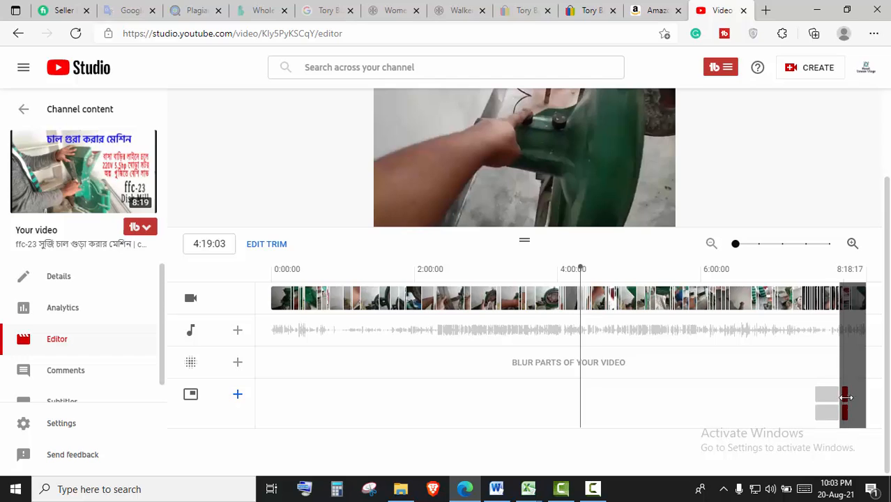
scroll(824, 395, up, 2)
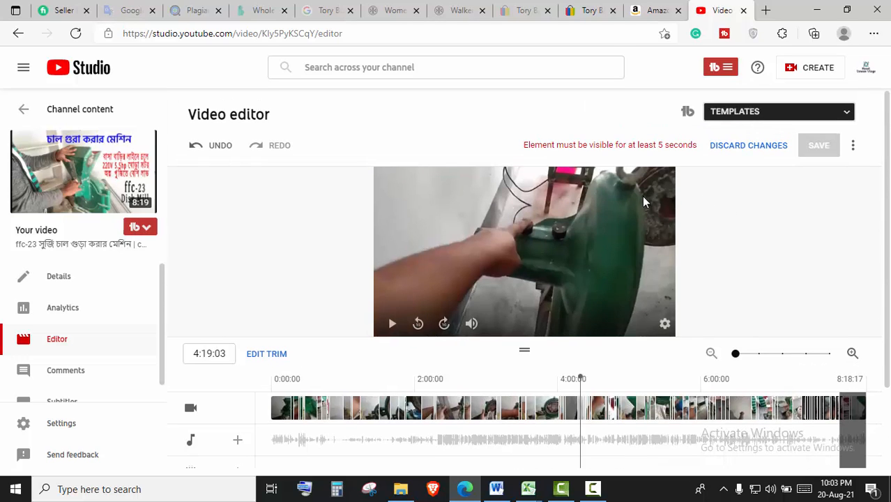
scroll(642, 199, down, 2)
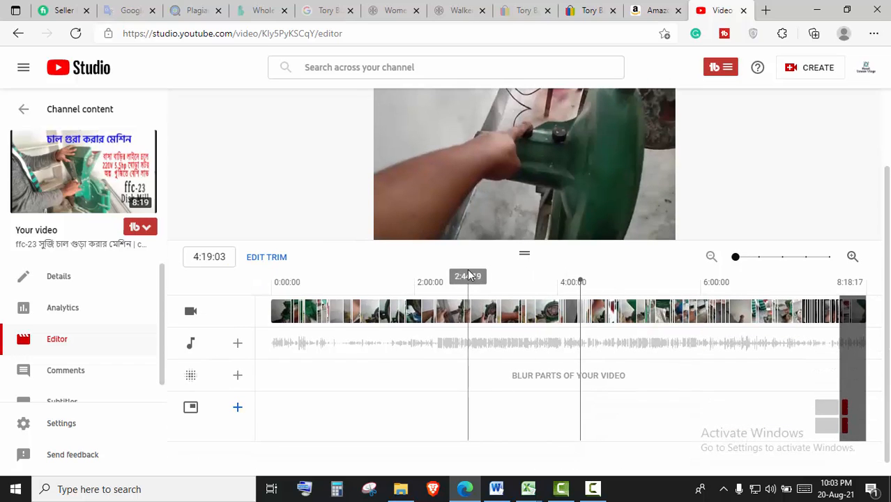
scroll(362, 279, up, 2)
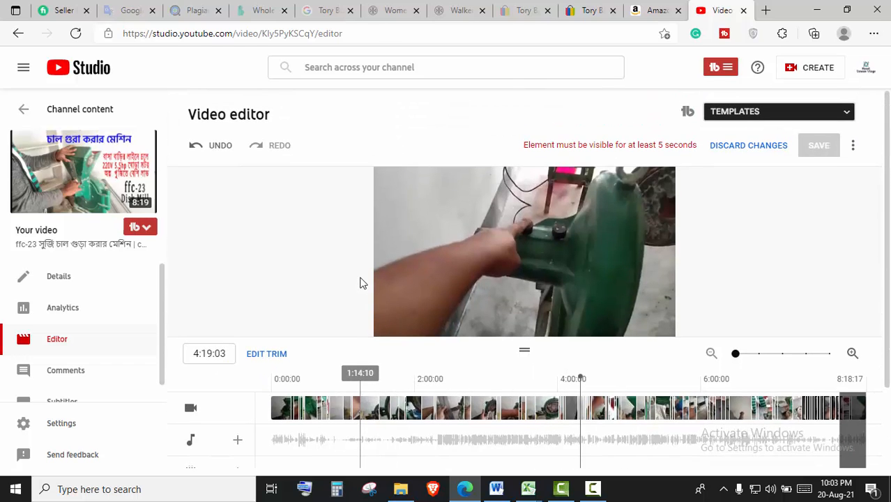
click(748, 147)
Step: Delete the Subscribe and video end screen elements from the end of the timeline
scroll(733, 188, down, 2)
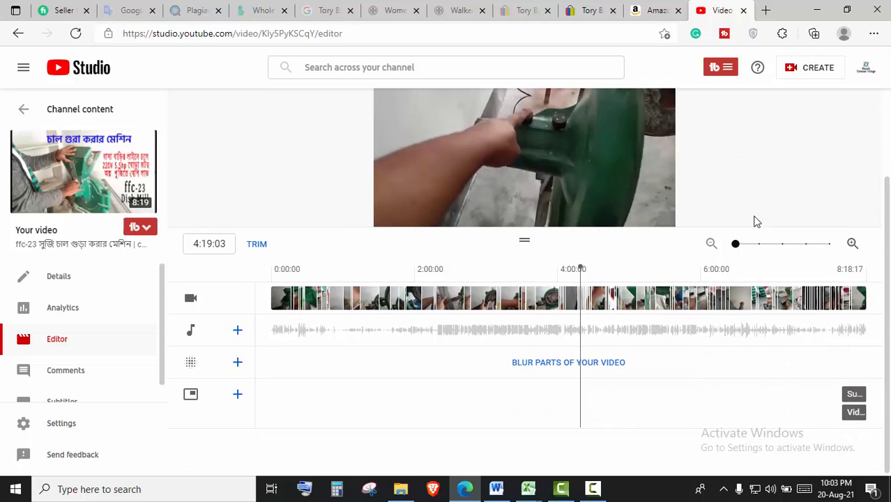
click(854, 394)
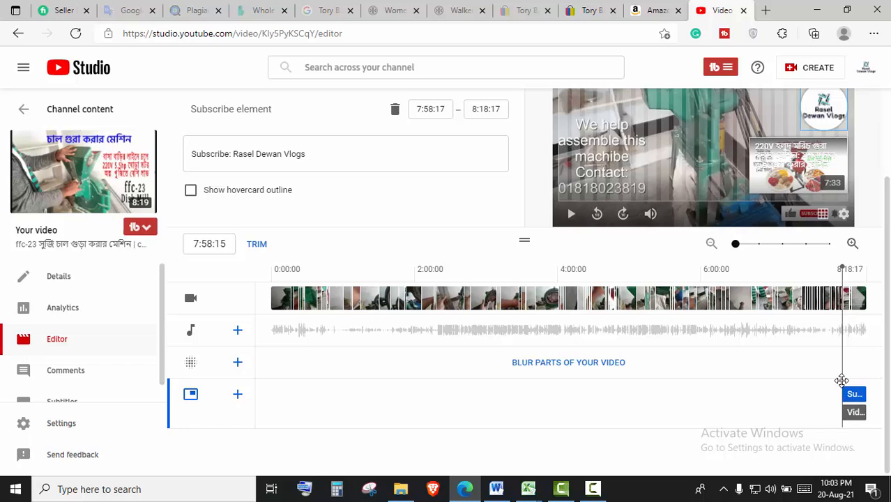
click(702, 359)
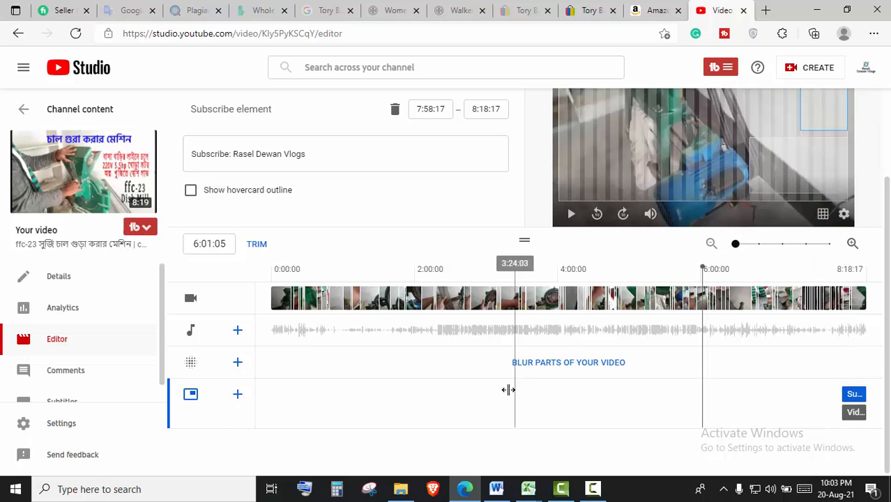
click(855, 396)
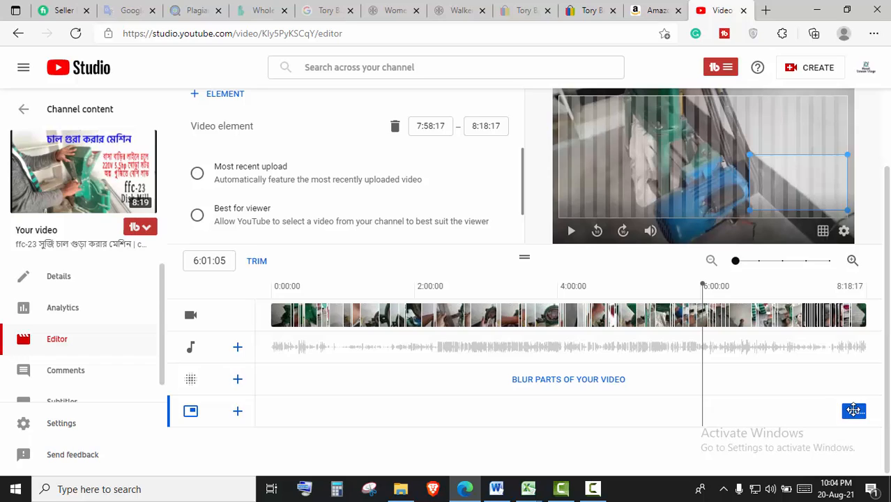
key(Delete)
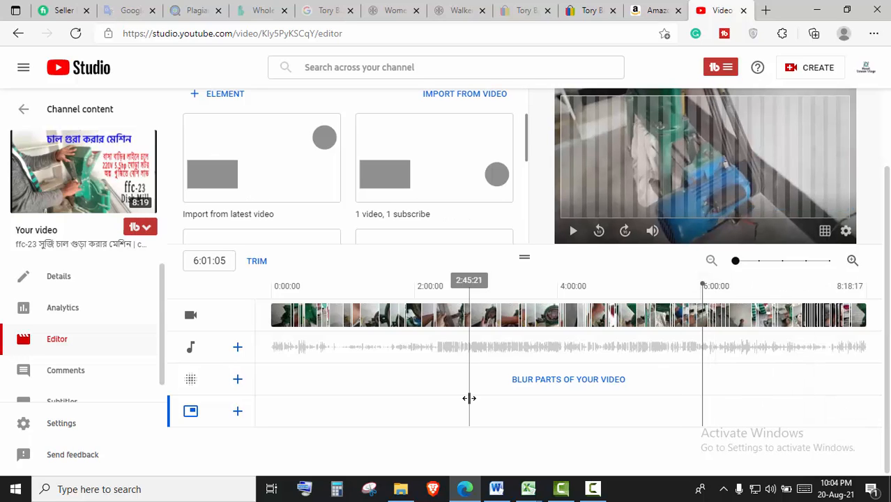
Step: Place the playhead at 7:54:13, start a trim and split the video at that point
scroll(469, 401, up, 3)
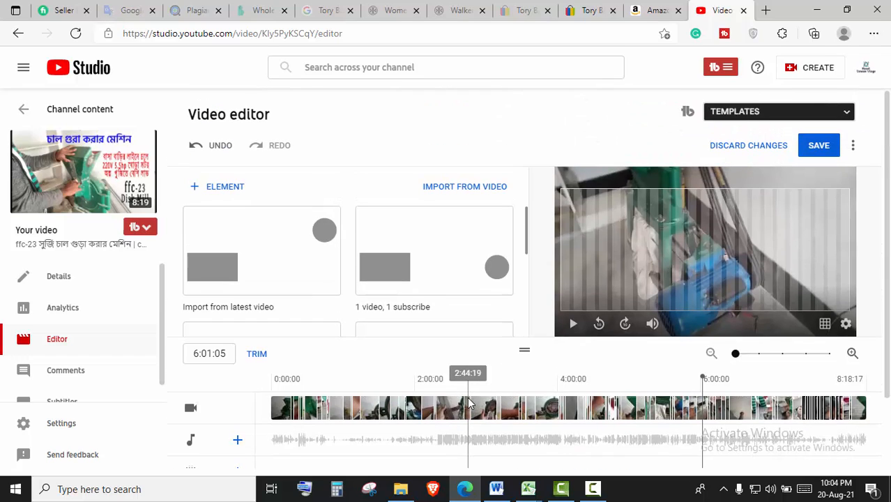
click(814, 384)
drag(815, 384, 839, 387)
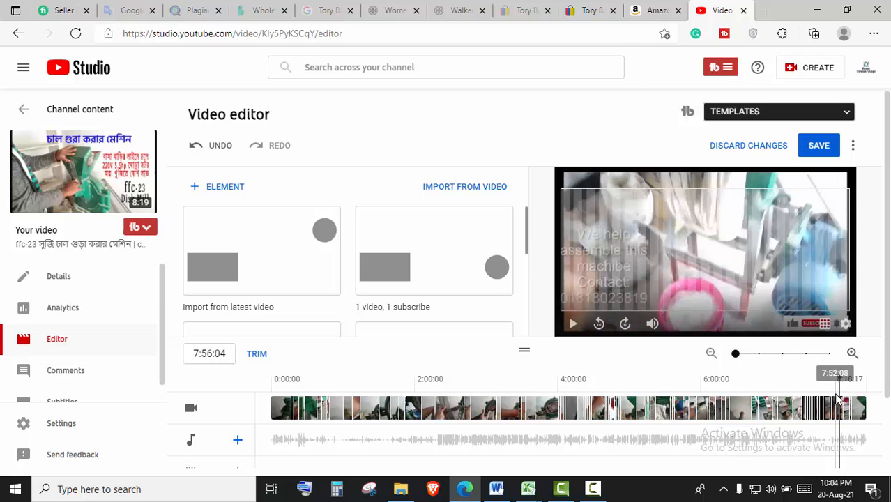
drag(839, 395, 840, 395)
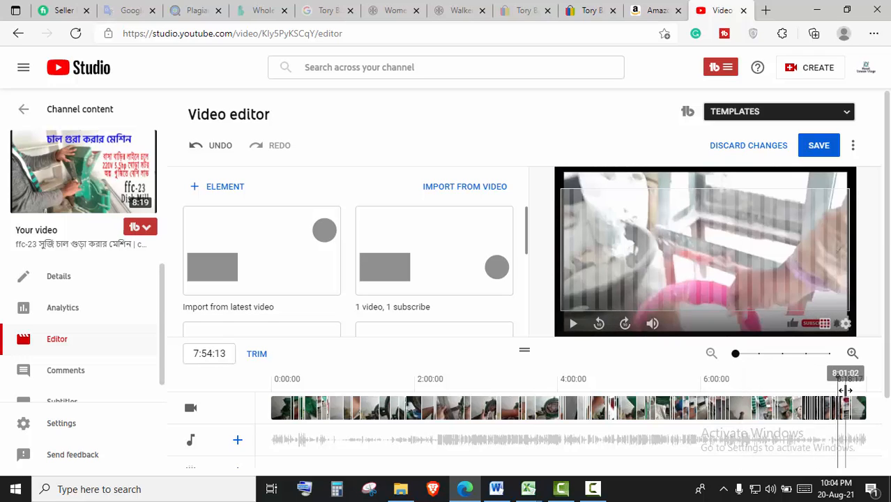
click(257, 354)
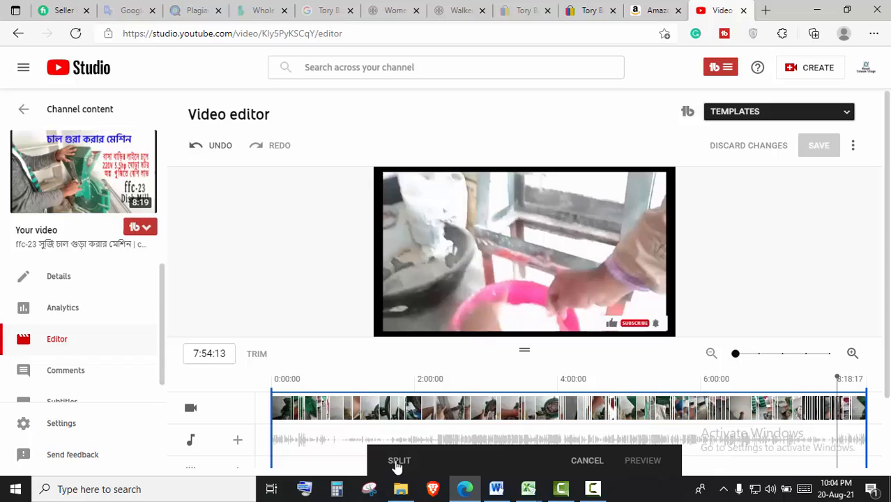
click(398, 461)
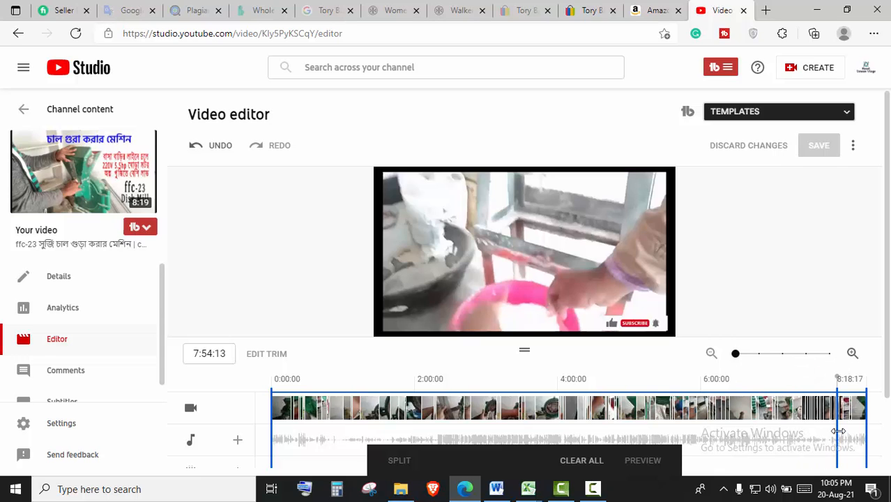
Step: Trim off everything from 7:54:13 to the video's end, and save the previewed edit to the video
drag(838, 431, 877, 425)
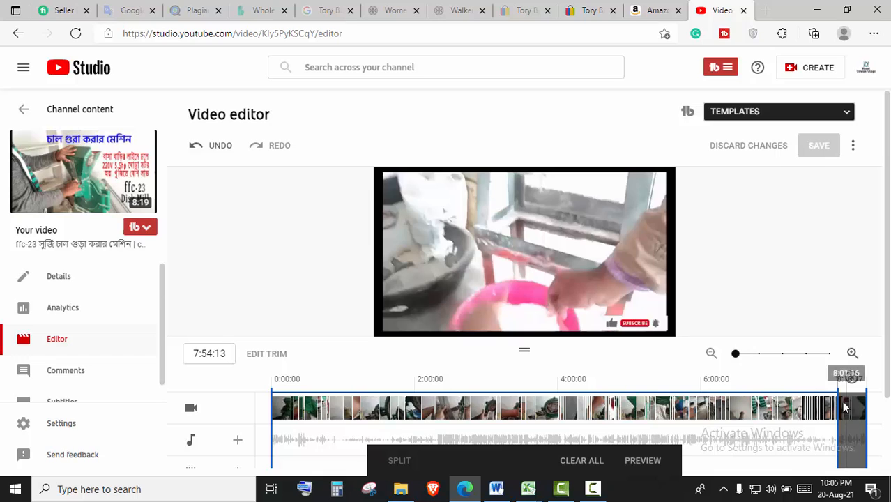
click(642, 461)
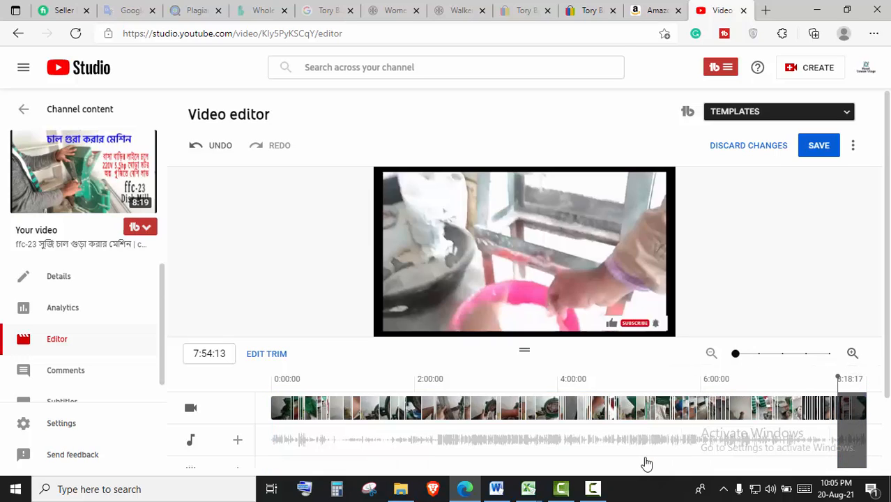
click(812, 146)
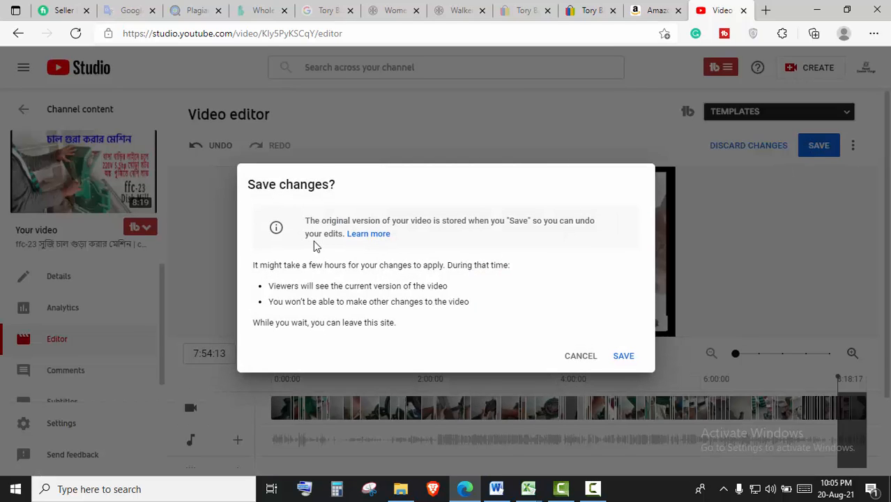
click(623, 356)
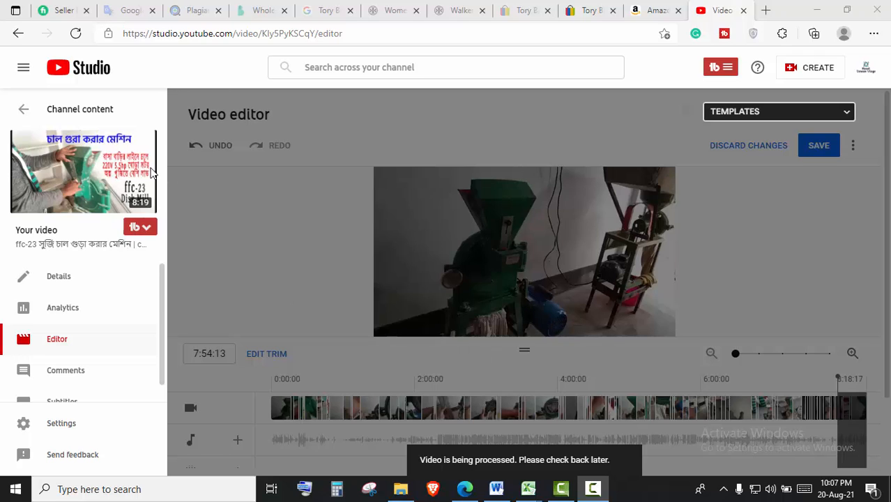
Step: Return to the channel content list and check the processing status of the edited ffc-23 video
click(25, 111)
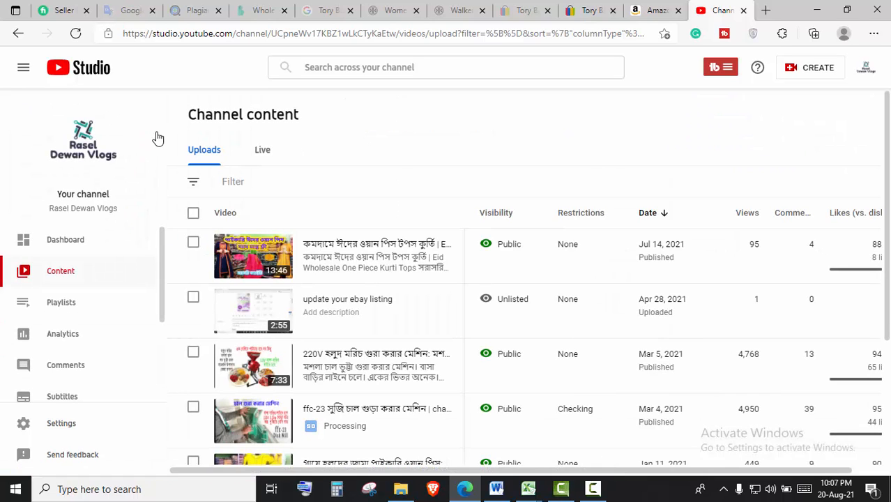
scroll(449, 231, down, 2)
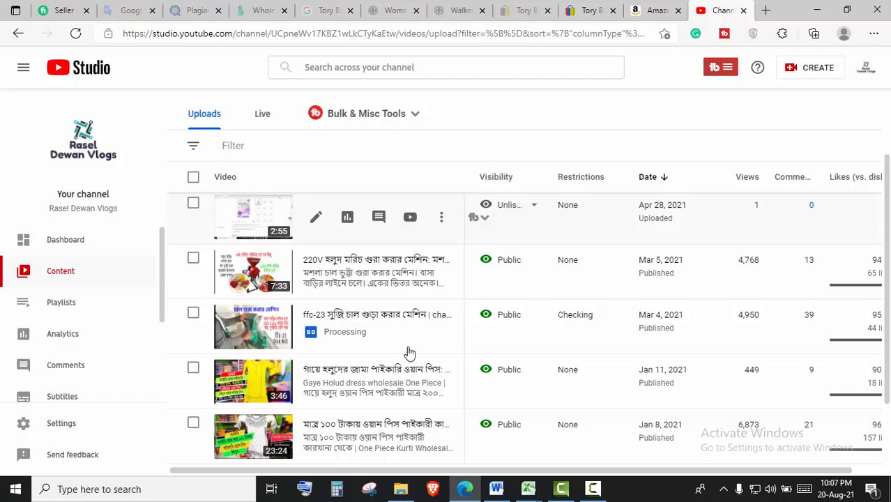